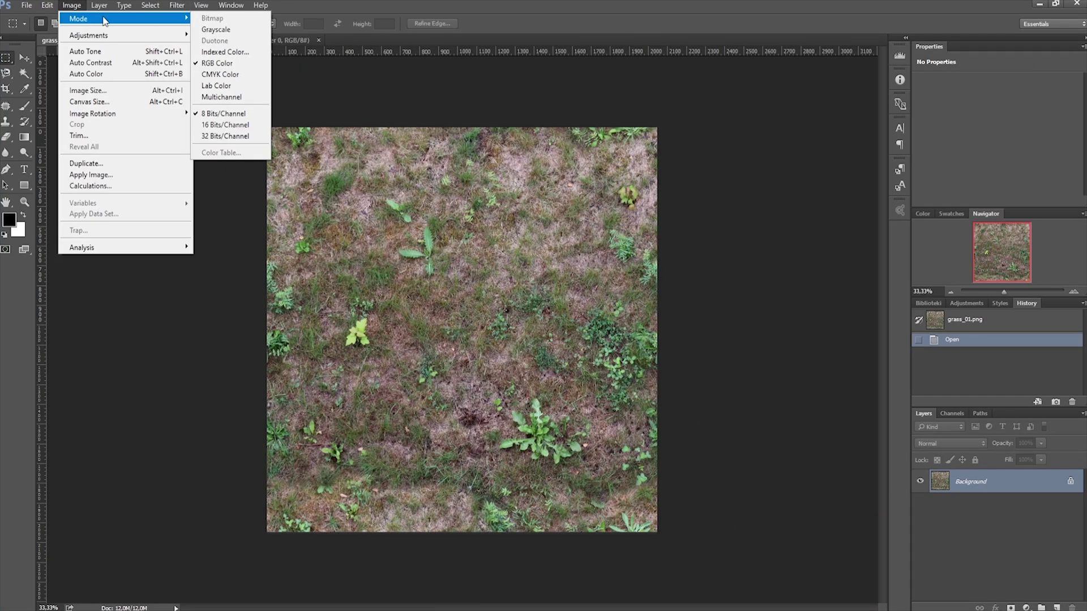
# Desaturate the grass texture in Photoshop so it becomes greyscale.
pyautogui.moveTo(141, 35)
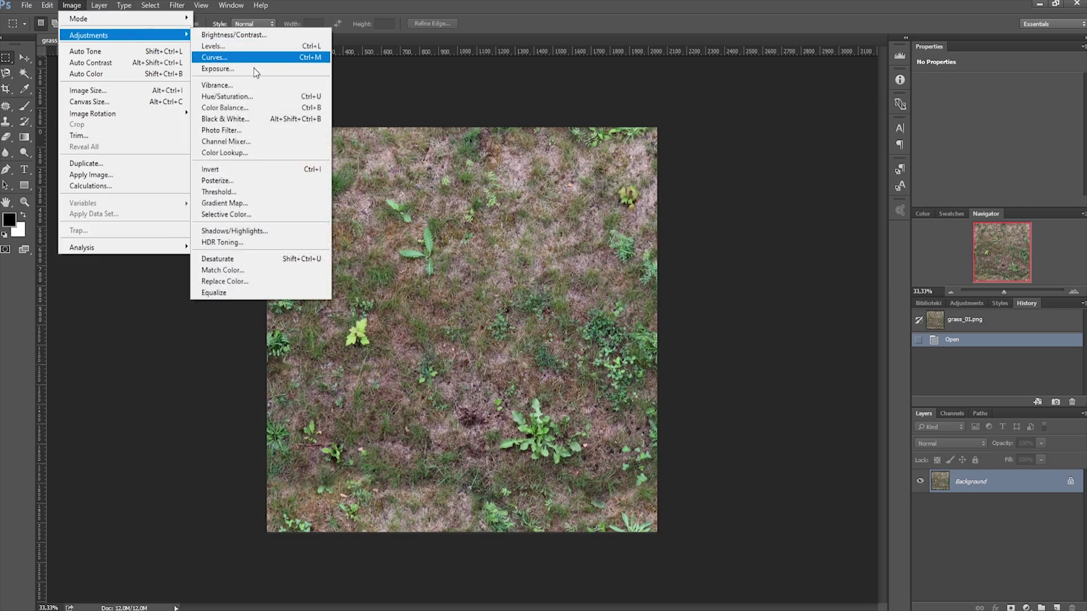
pyautogui.click(286, 260)
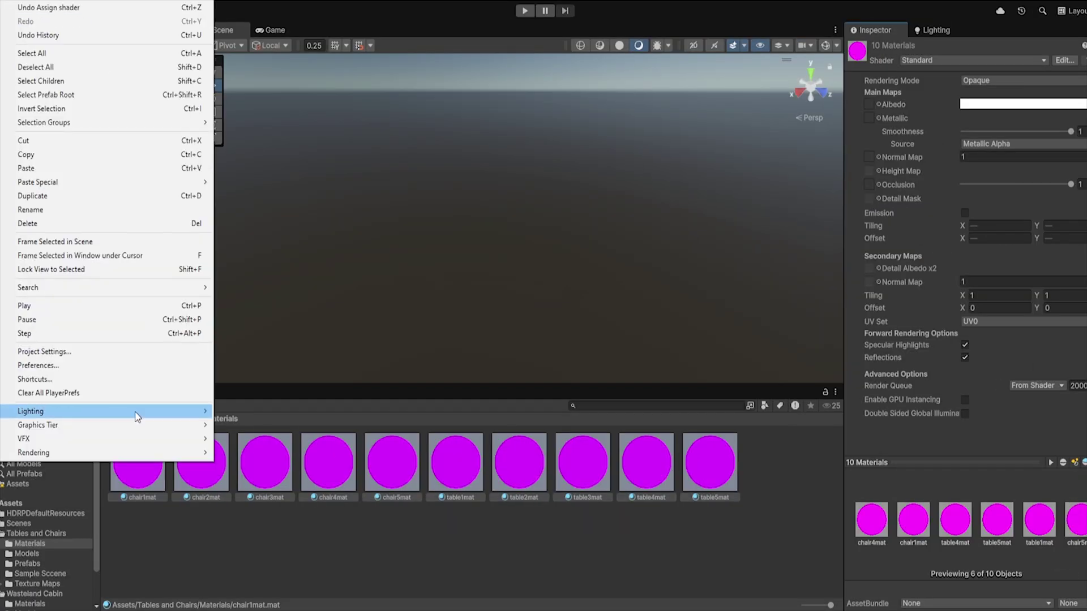
# Upgrade the project materials to HDRP, then scroll down through the available textures.
pyautogui.moveTo(142, 453)
pyautogui.click(682, 495)
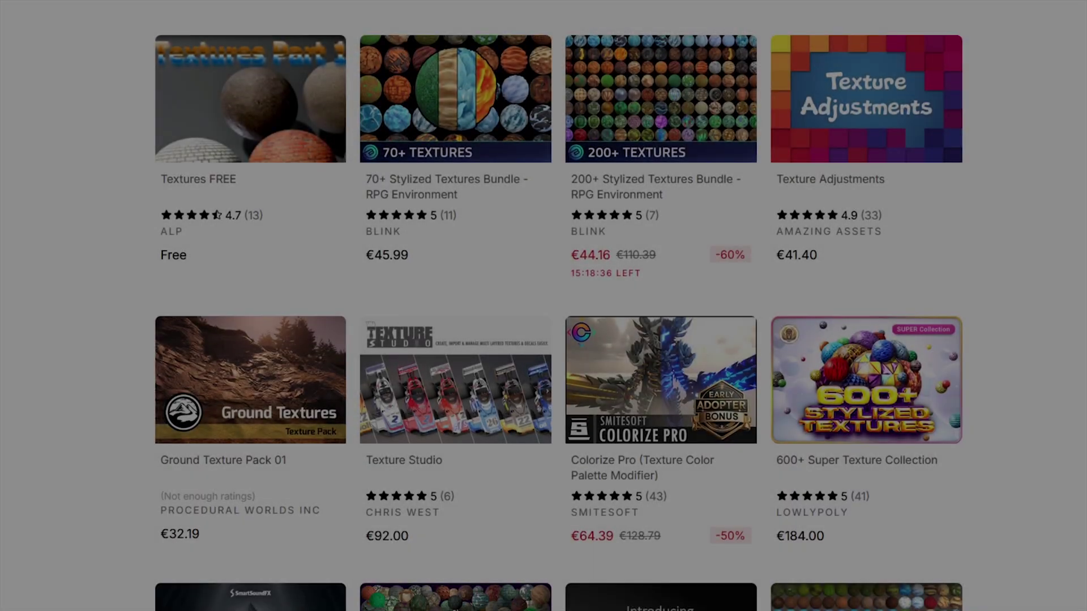
pyautogui.scroll(-15, 544, 305)
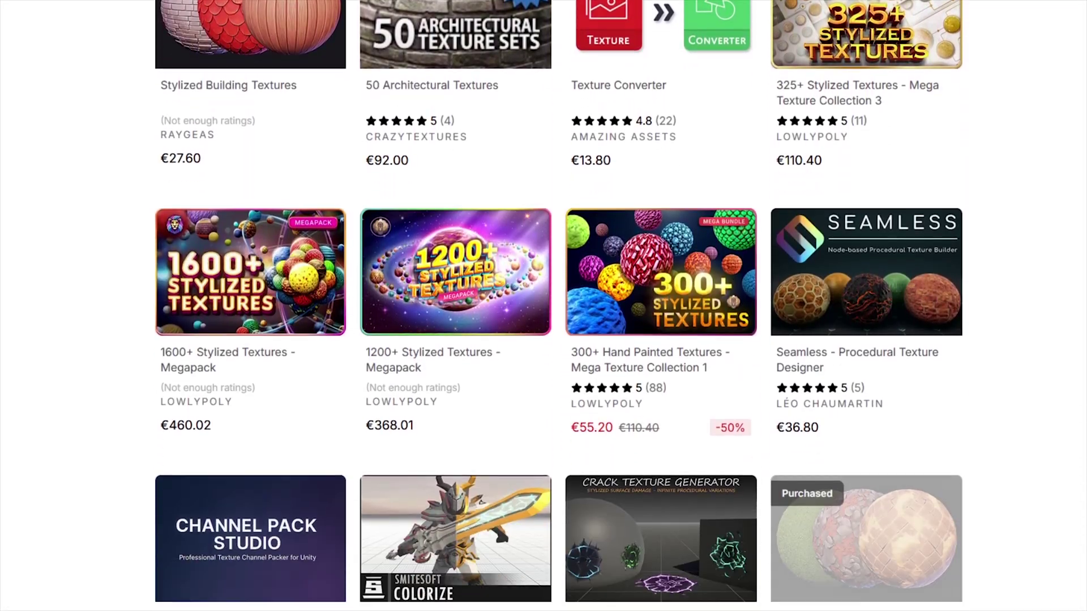
pyautogui.scroll(-16, 543, 306)
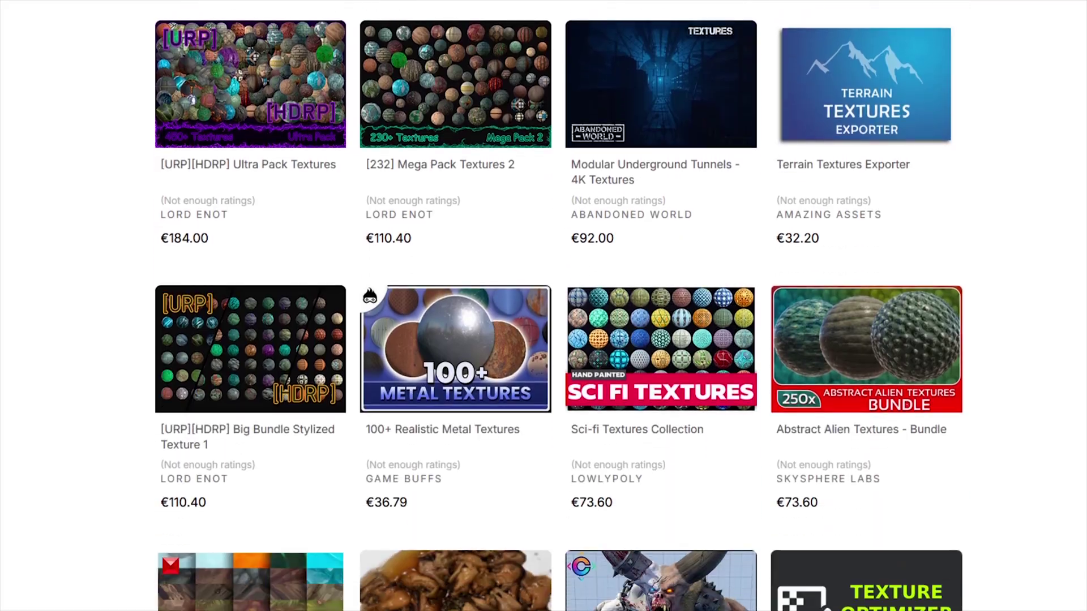
pyautogui.scroll(-9, 543, 306)
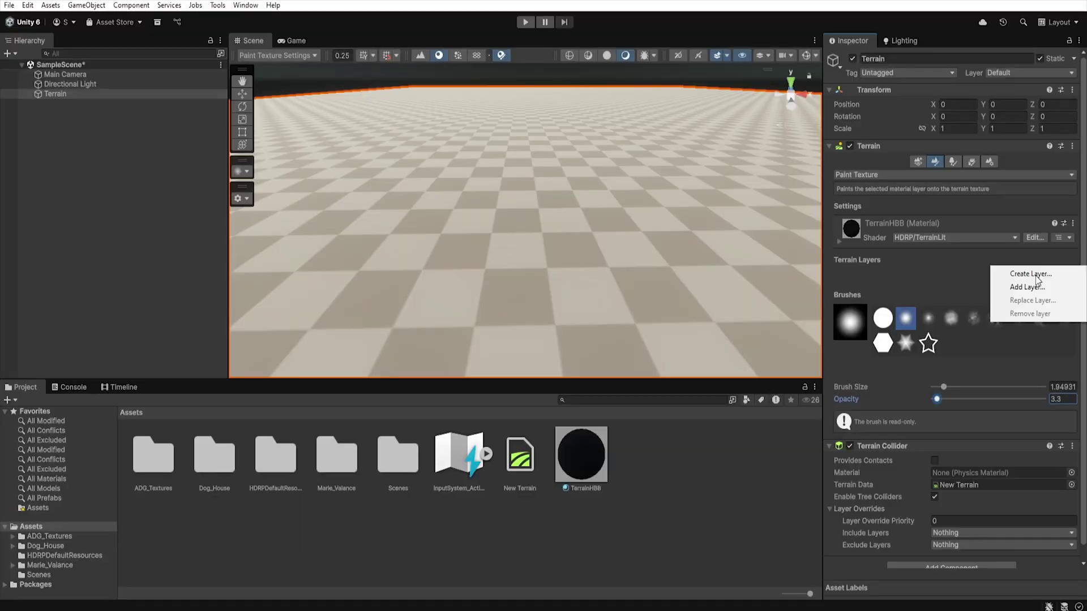
# Add the existing Grass and Ground terrain layers to the terrain.
pyautogui.click(1023, 287)
pyautogui.click(760, 329)
pyautogui.doubleClick(760, 329)
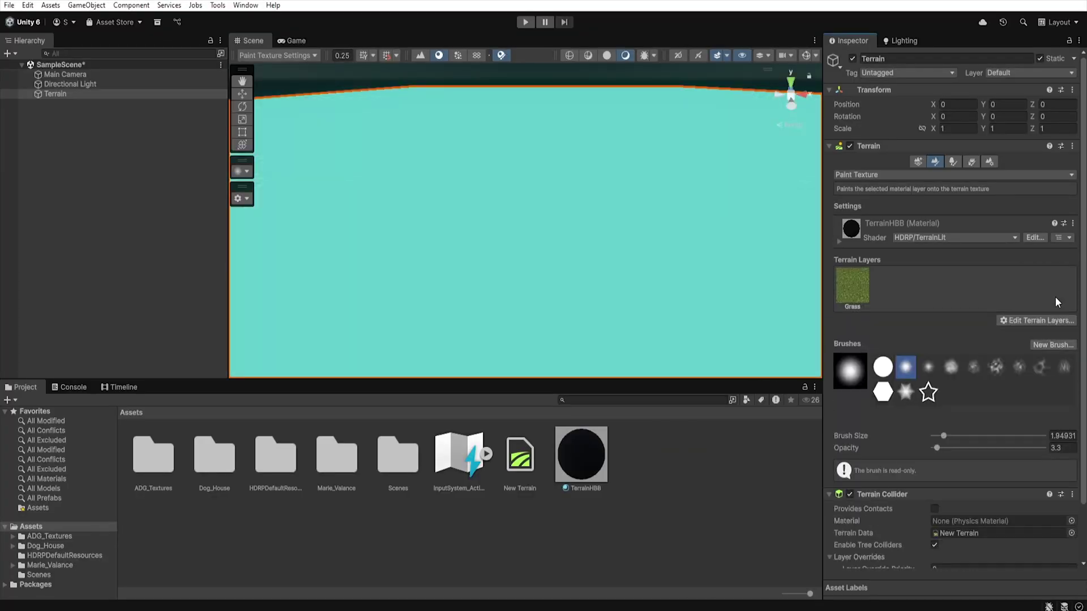
pyautogui.click(1029, 321)
pyautogui.click(1024, 334)
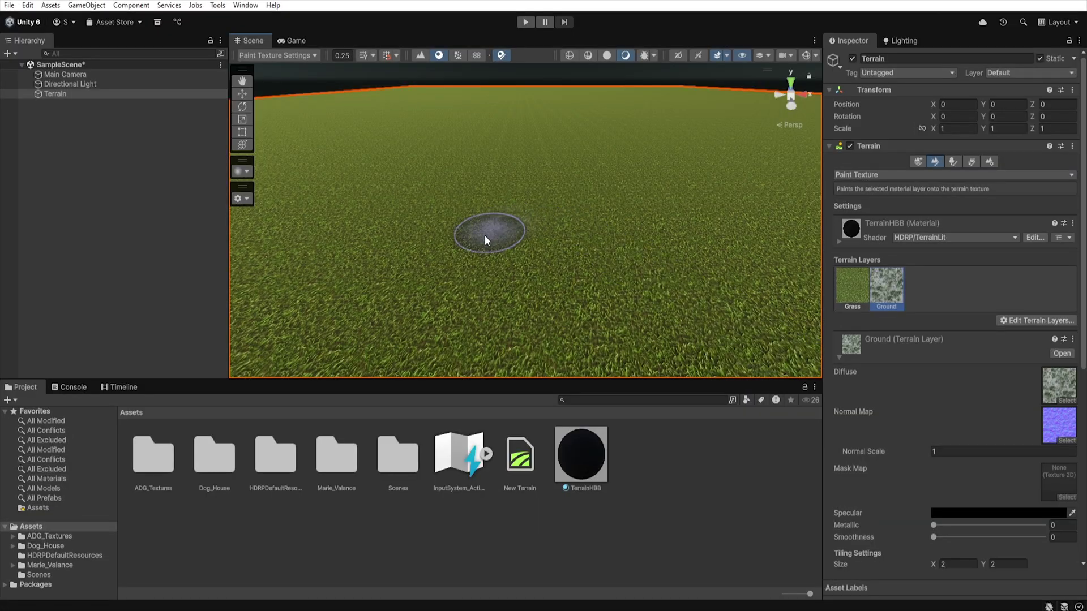
# Paint a large Ground patch over the grass, and cancel deleting the ADG_Textures folder.
pyautogui.moveTo(487, 238)
pyautogui.mouseDown()
pyautogui.moveTo(534, 331)
pyautogui.moveTo(599, 279)
pyautogui.moveTo(516, 243)
pyautogui.moveTo(530, 290)
pyautogui.moveTo(620, 278)
pyautogui.moveTo(577, 327)
pyautogui.mouseUp()
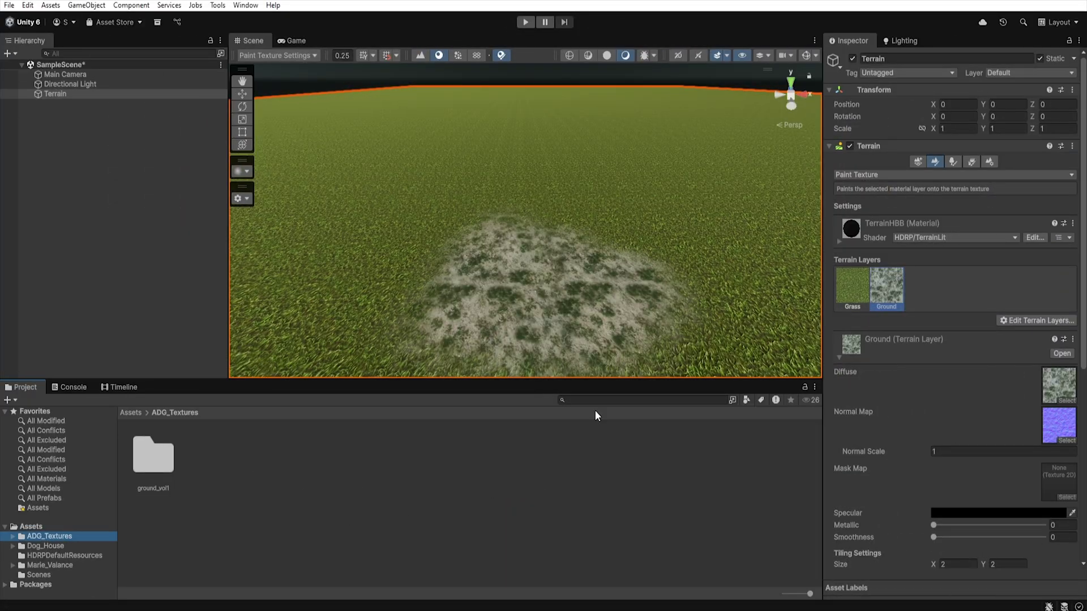
pyautogui.press('Delete')
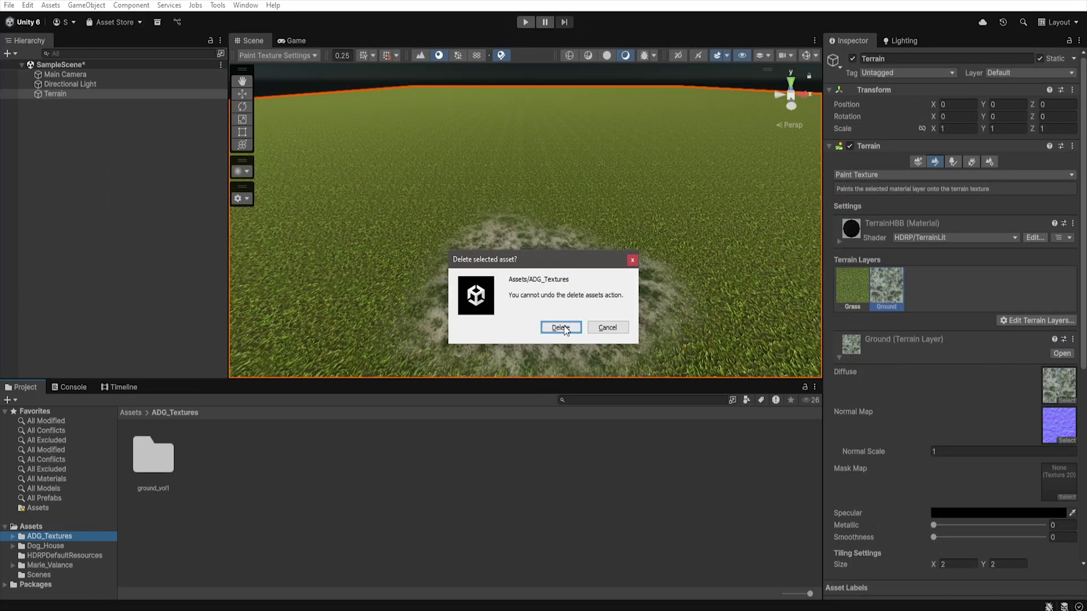
pyautogui.click(605, 329)
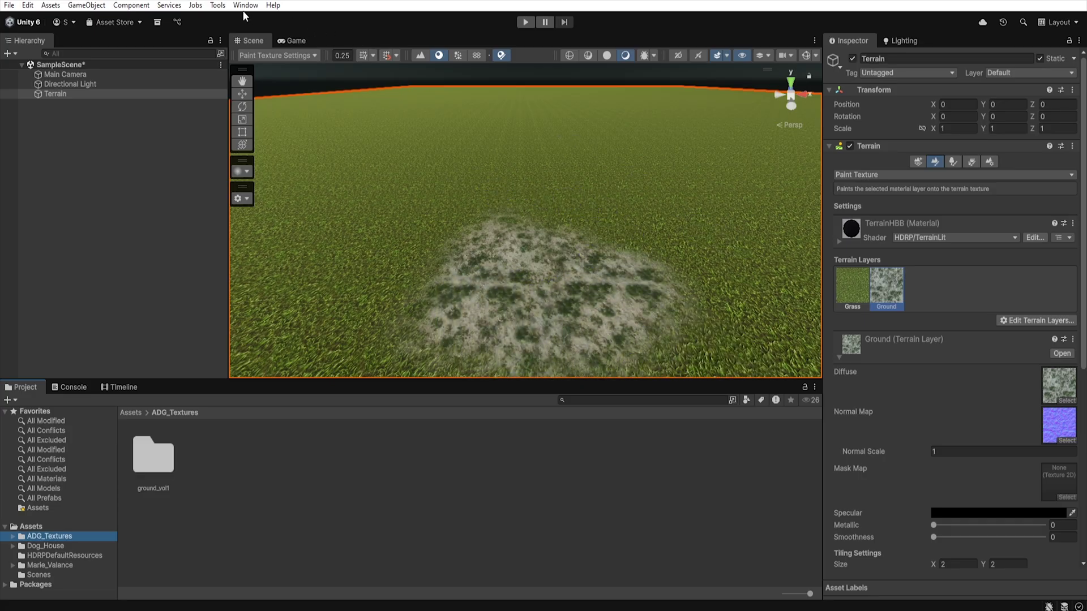
# Generate all textures, including a mask map, from ground3_Diffuse with the HDRP Mask Map Generator.
pyautogui.click(217, 5)
pyautogui.moveTo(238, 19)
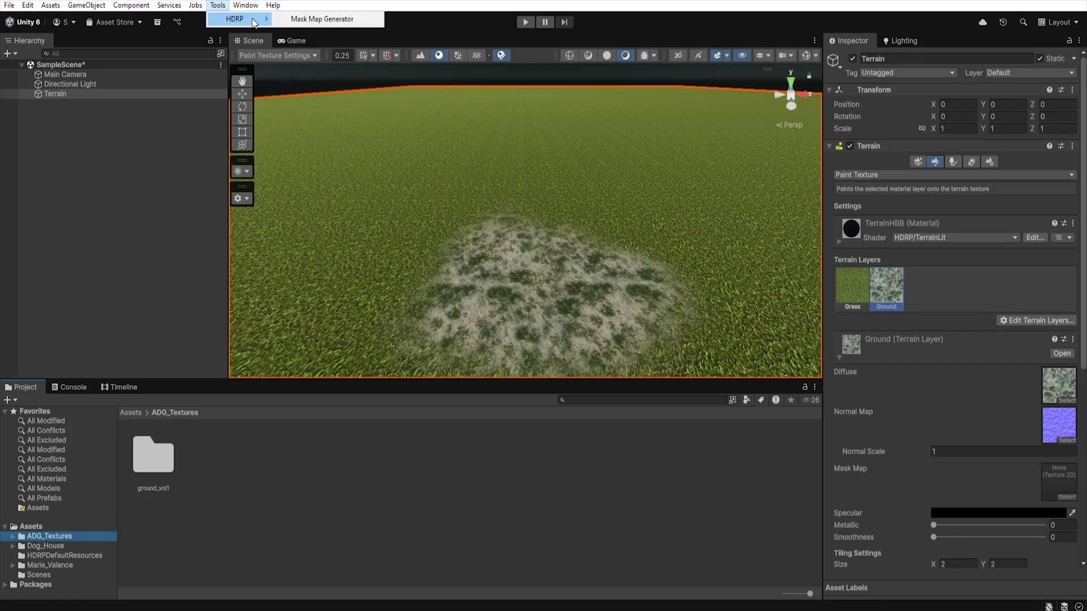
pyautogui.click(308, 19)
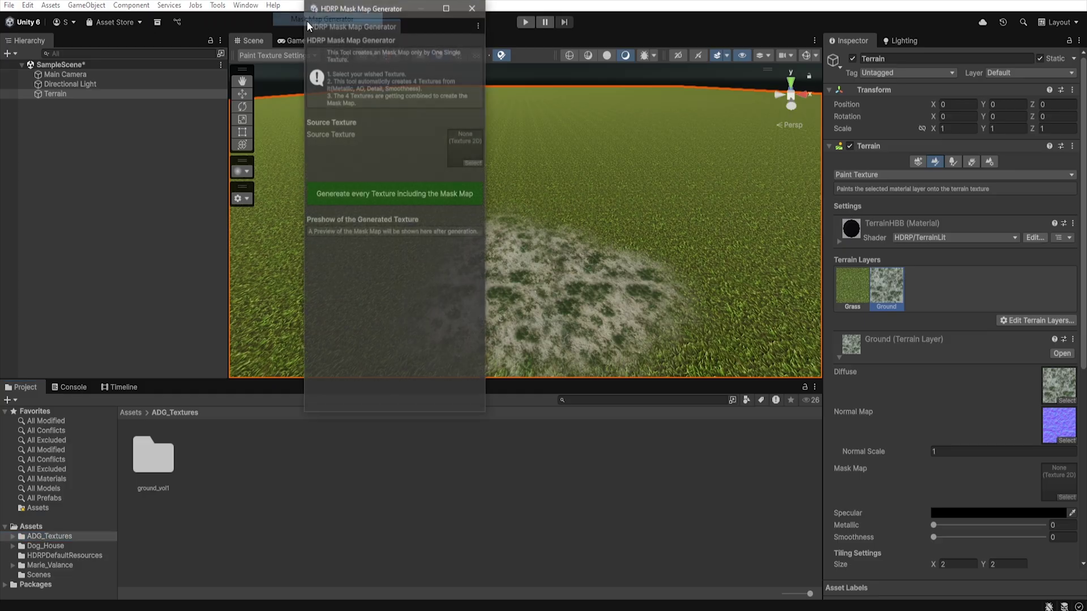
pyautogui.click(1061, 387)
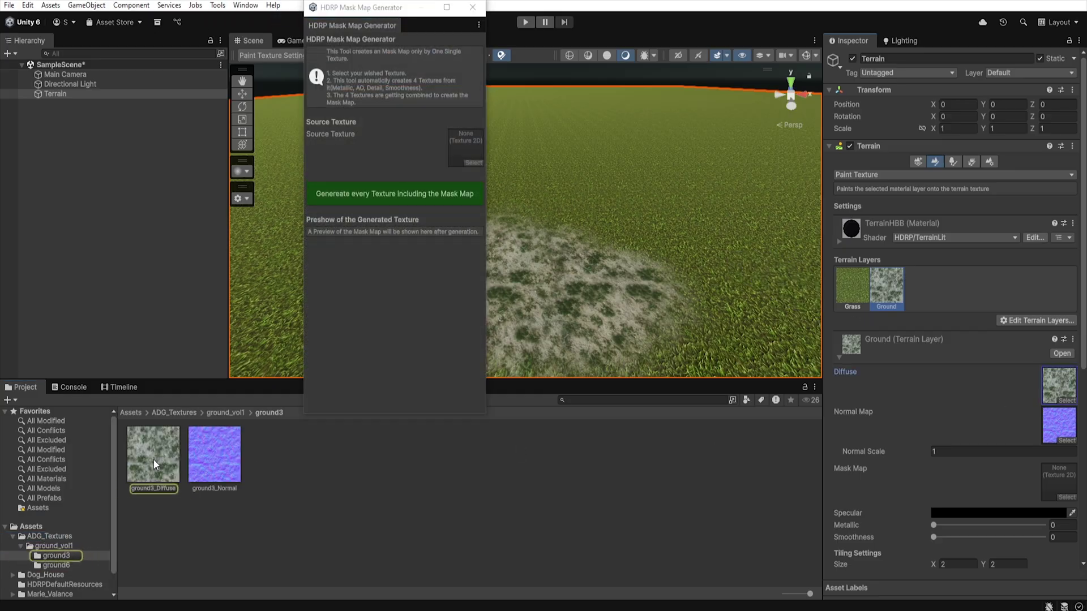
pyautogui.moveTo(156, 464); pyautogui.dragTo(465, 153)
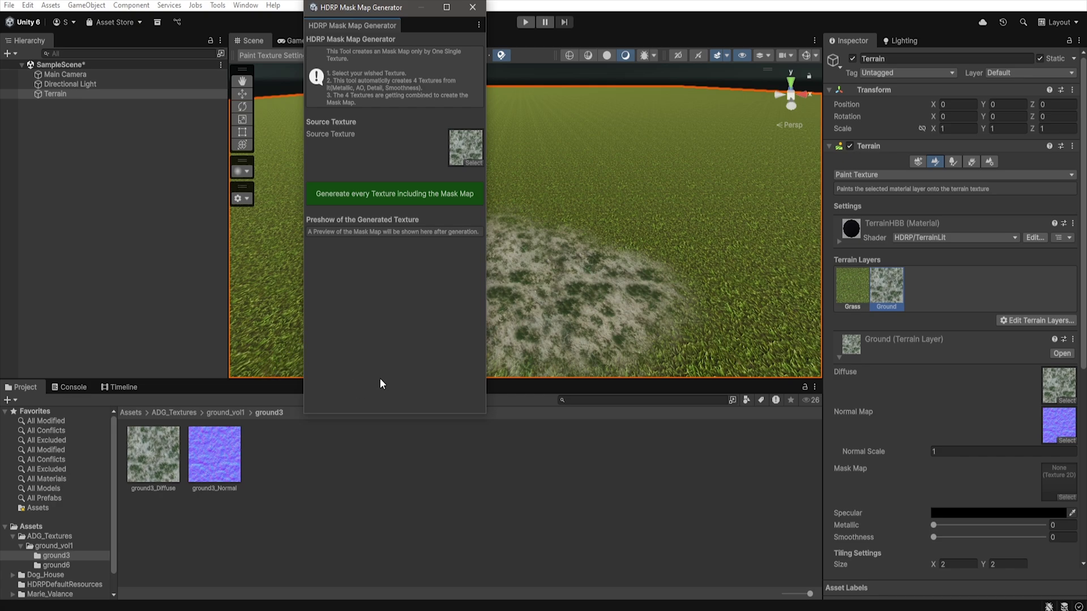
pyautogui.click(393, 193)
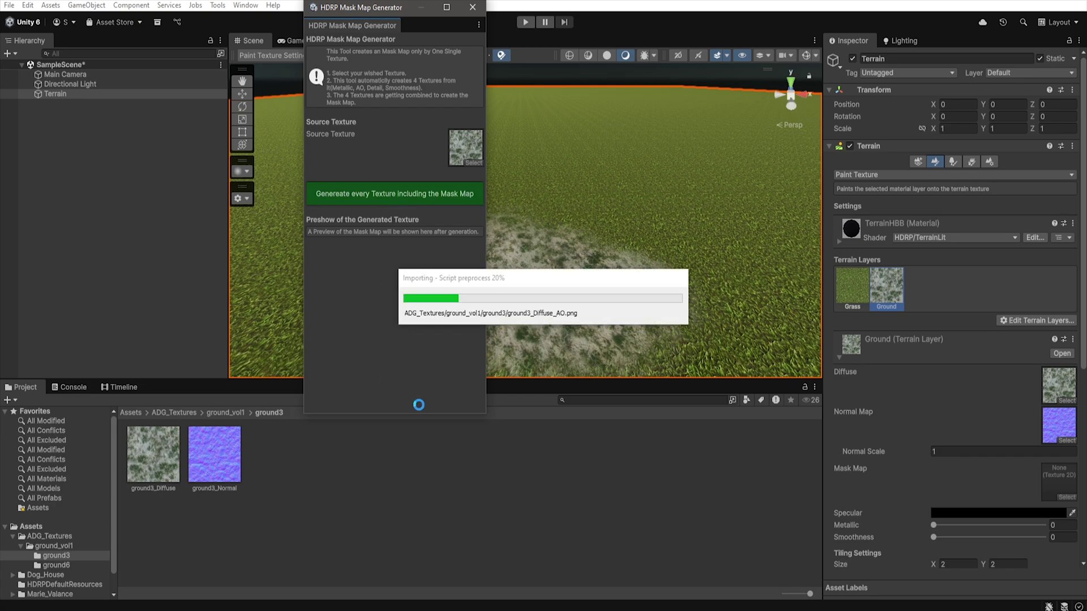
pyautogui.click(610, 330)
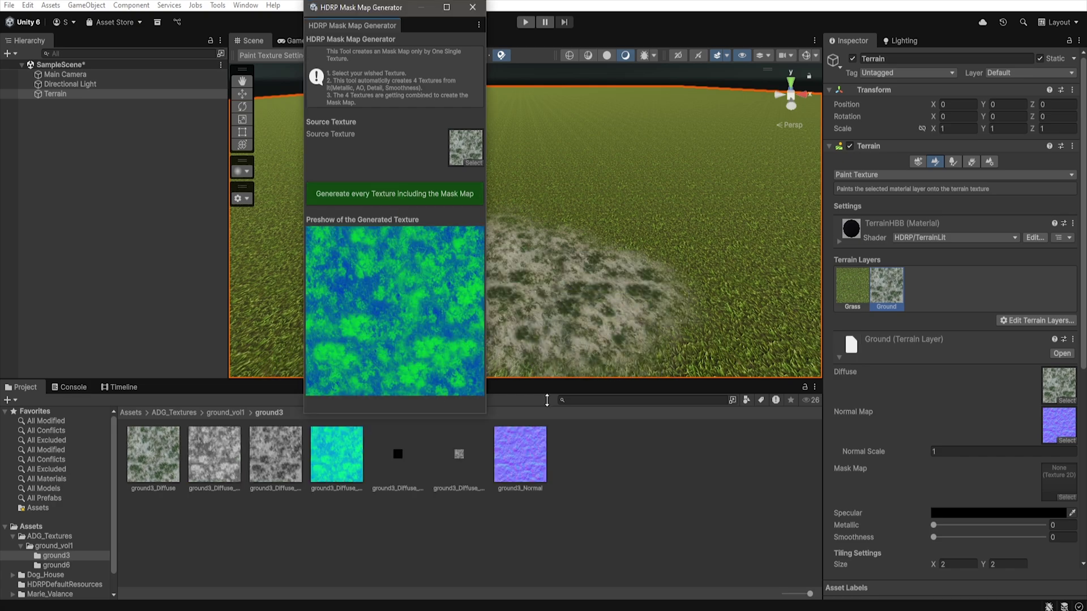
# Assign the generated mask map to the Ground layer and extend the rocky patch left and down.
pyautogui.moveTo(337, 471); pyautogui.dragTo(1052, 481)
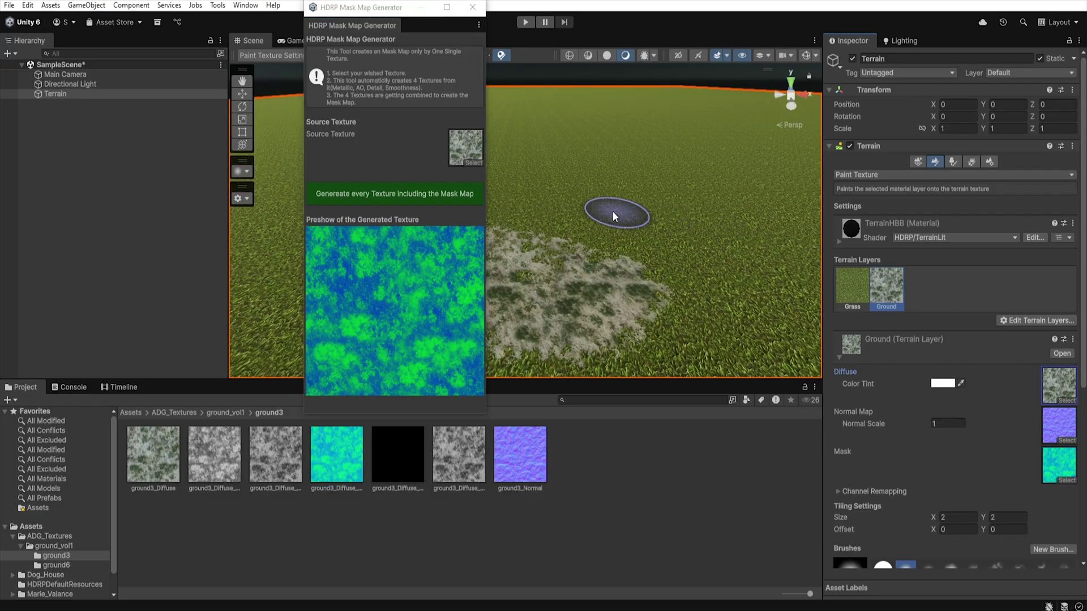
pyautogui.click(472, 7)
pyautogui.moveTo(562, 282)
pyautogui.mouseDown()
pyautogui.moveTo(488, 248)
pyautogui.moveTo(421, 256)
pyautogui.moveTo(403, 294)
pyautogui.moveTo(365, 318)
pyautogui.moveTo(404, 252)
pyautogui.mouseUp()
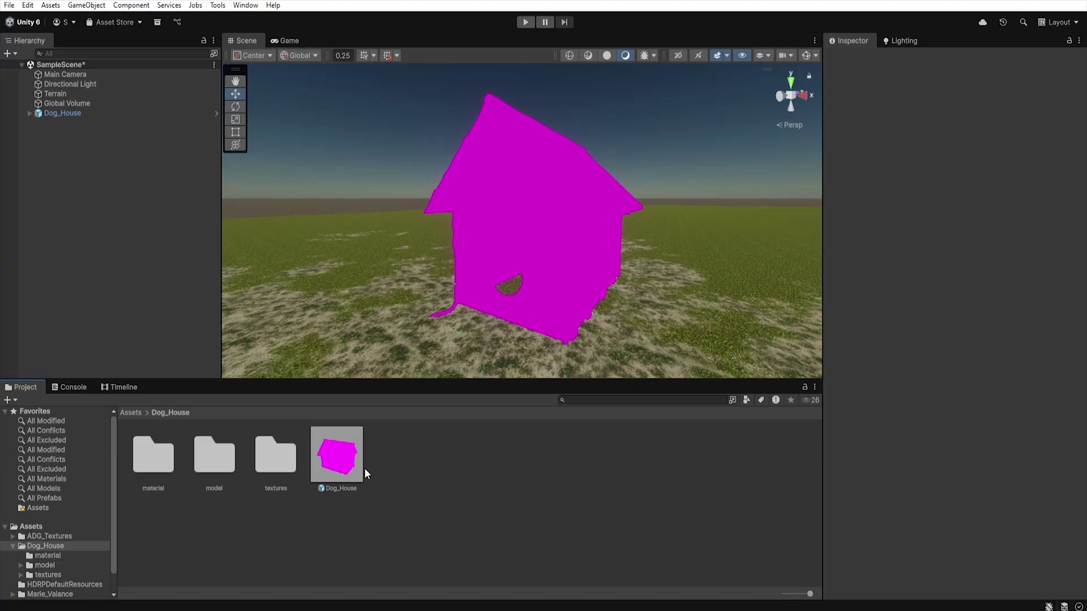
# Convert the Dog_House's Metal and Wood materials from built-in shaders to HDRP.
pyautogui.click(362, 469)
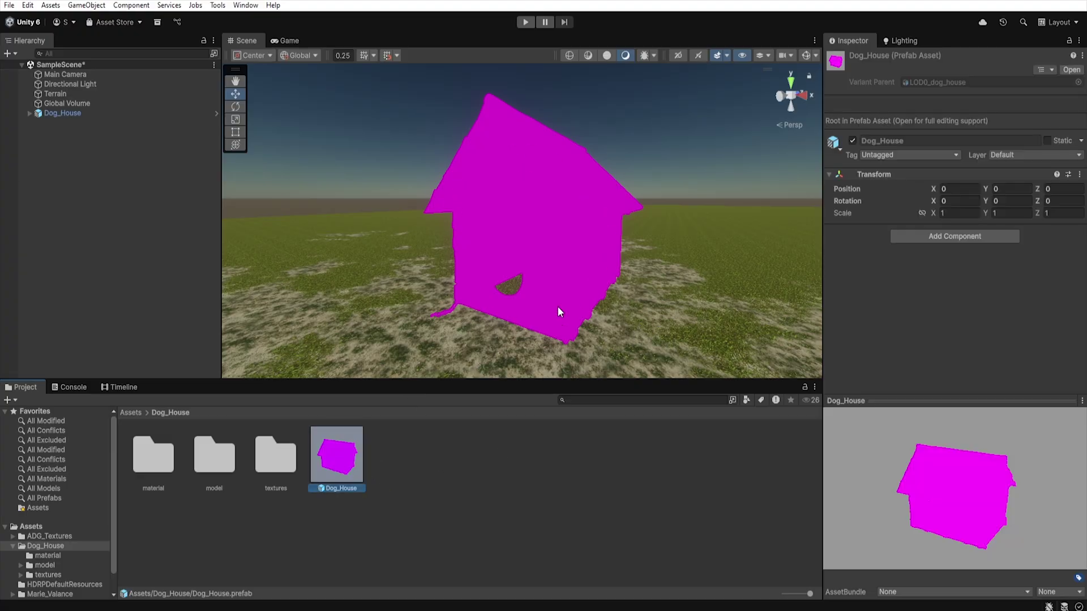
pyautogui.click(59, 556)
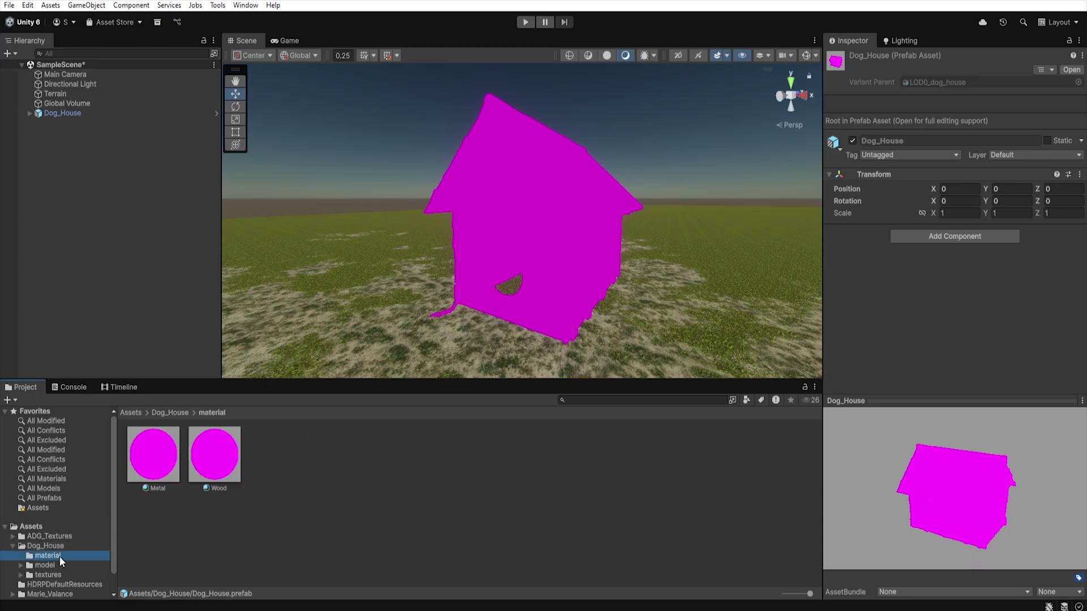
pyautogui.moveTo(130, 527); pyautogui.dragTo(200, 456)
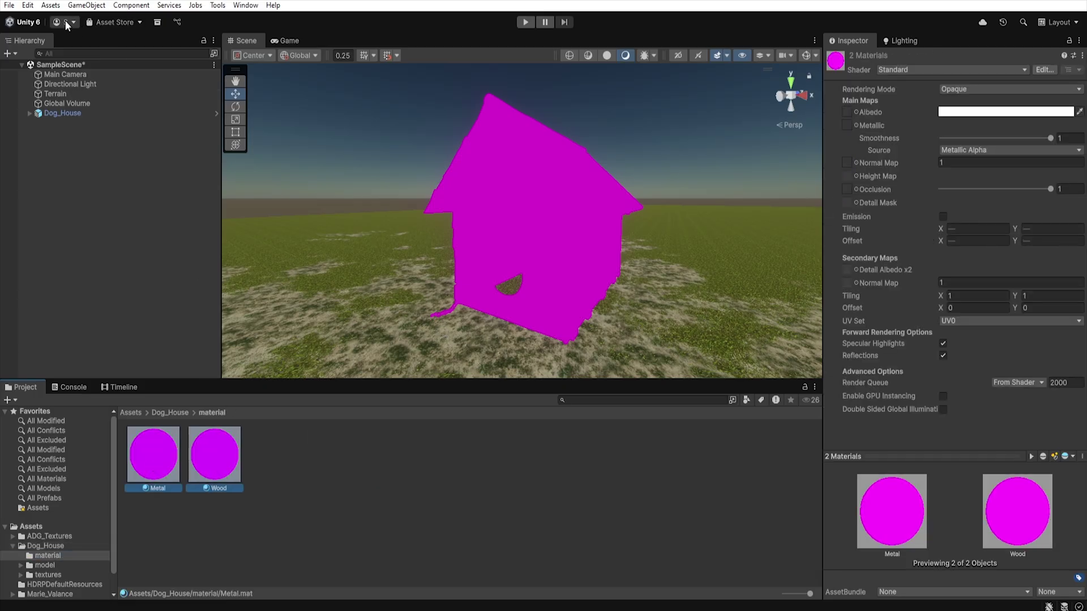
pyautogui.click(27, 5)
pyautogui.moveTo(143, 451)
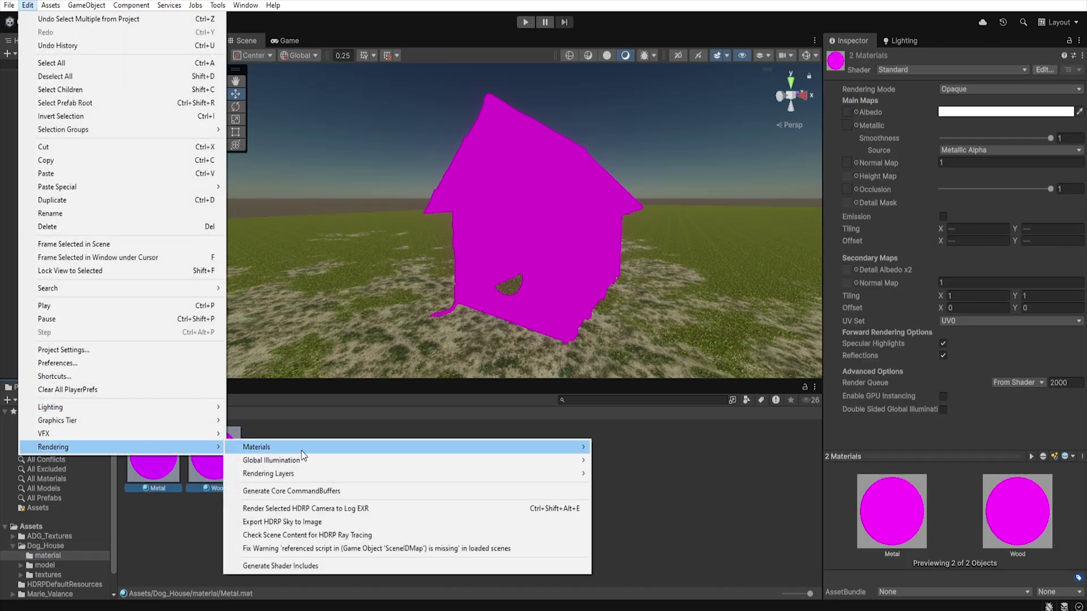
pyautogui.moveTo(301, 450)
pyautogui.click(669, 487)
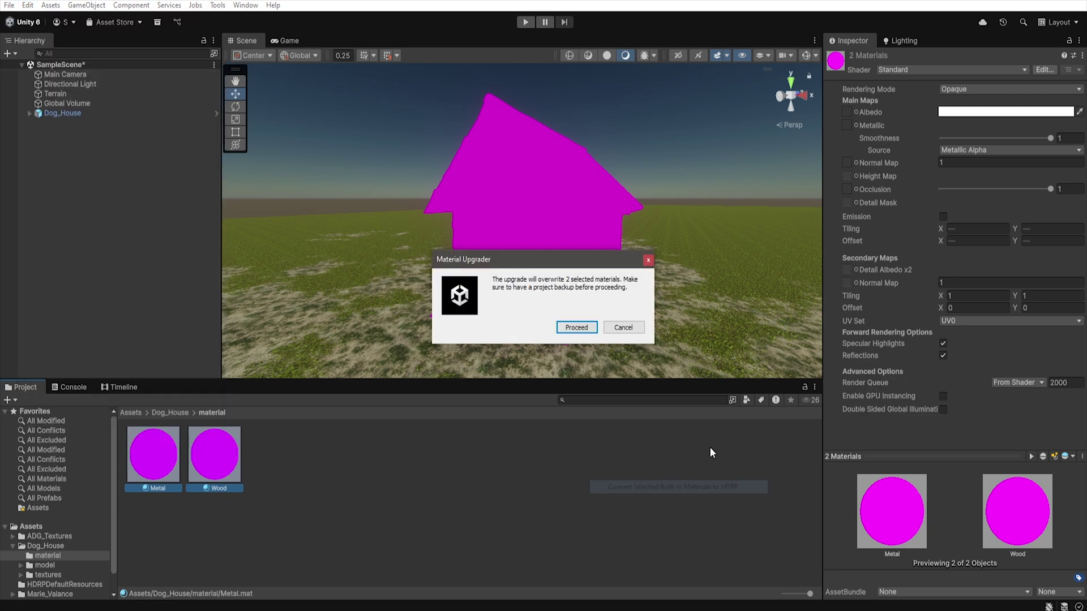
pyautogui.click(577, 327)
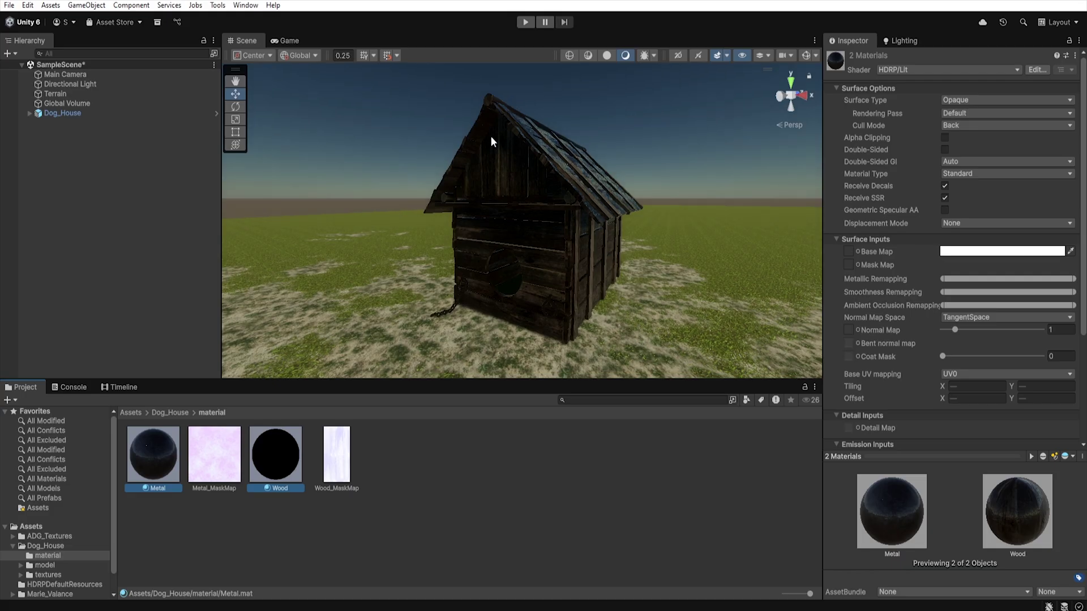
# Generate mask maps from the metal_bc and wood base textures in the HDRP Mask Map Generator.
pyautogui.click(217, 5)
pyautogui.click(317, 17)
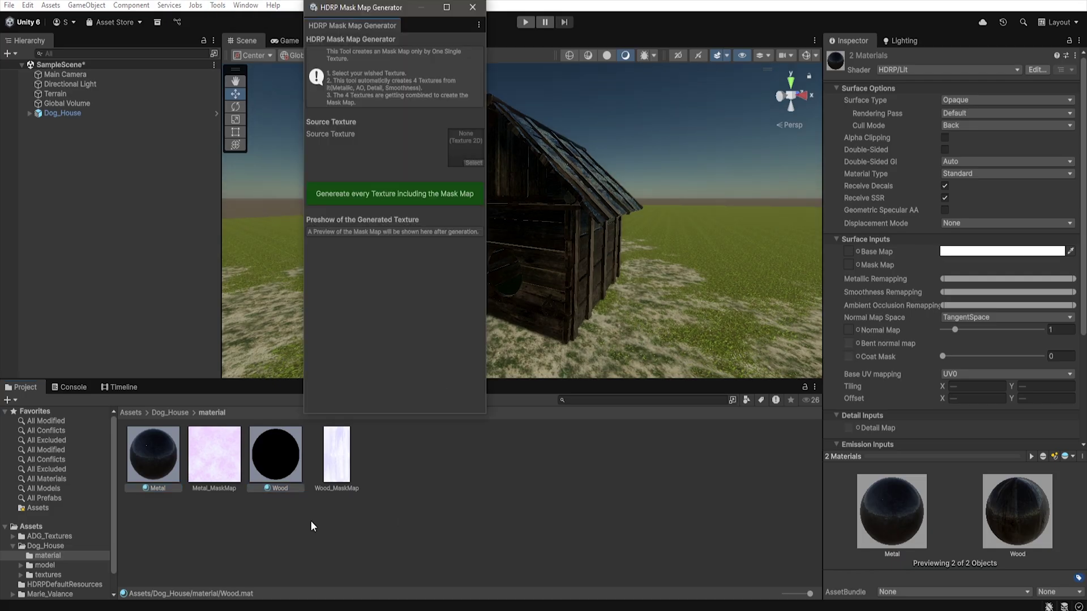
pyautogui.click(153, 453)
pyautogui.click(848, 329)
pyautogui.moveTo(469, 155); pyautogui.dragTo(469, 157)
pyautogui.click(394, 193)
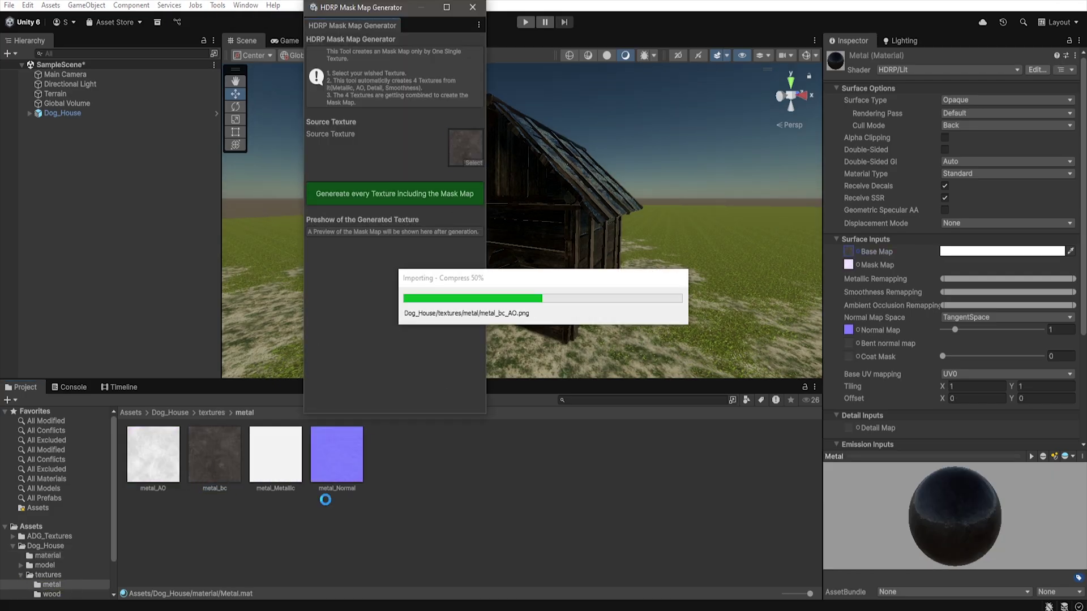
pyautogui.click(614, 325)
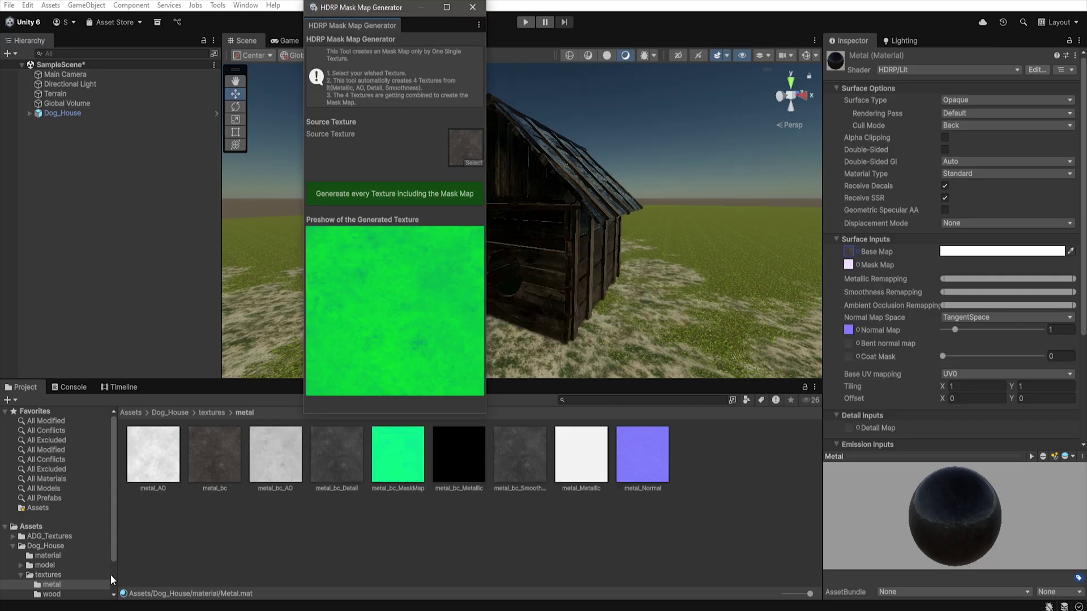
pyautogui.moveTo(313, 325); pyautogui.dragTo(465, 148)
pyautogui.click(394, 194)
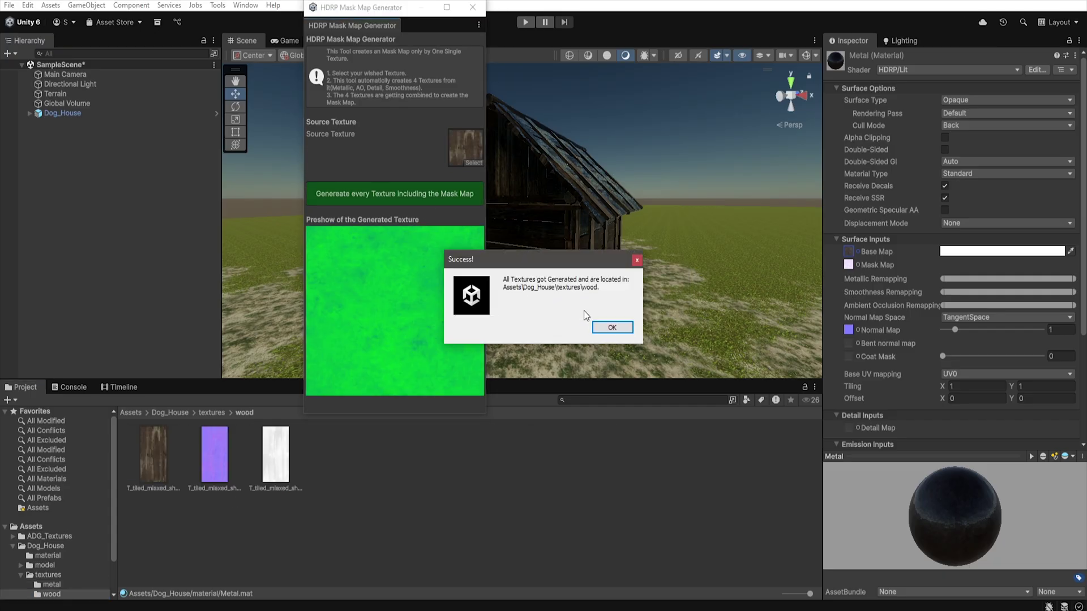
pyautogui.click(615, 327)
# Put the metal mask map into Metal's Mask Map slot and the wood one into Wood's.
pyautogui.click(47, 555)
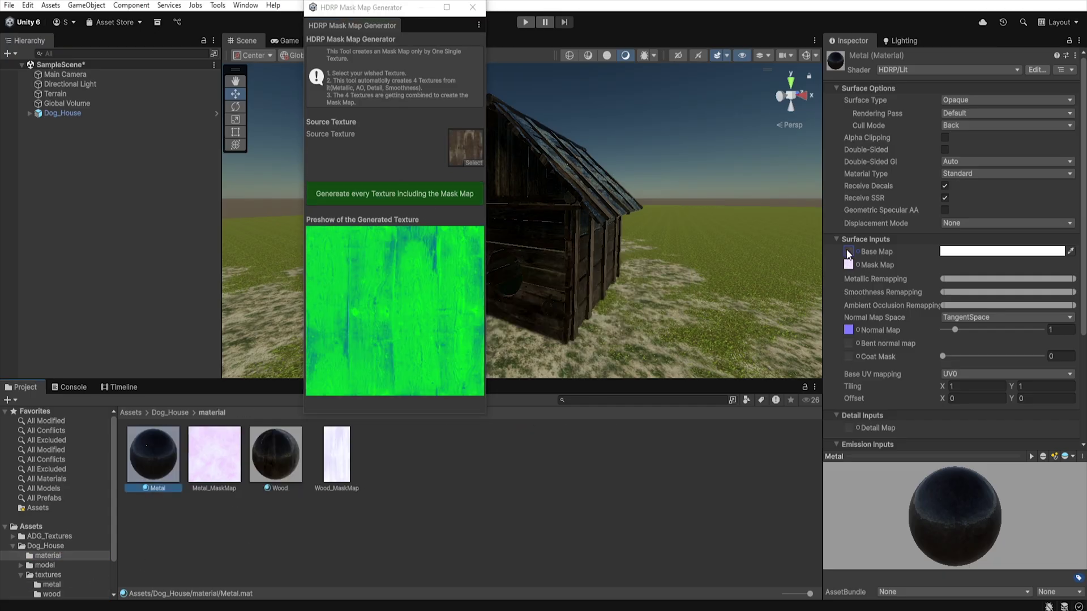
pyautogui.click(848, 252)
pyautogui.click(55, 558)
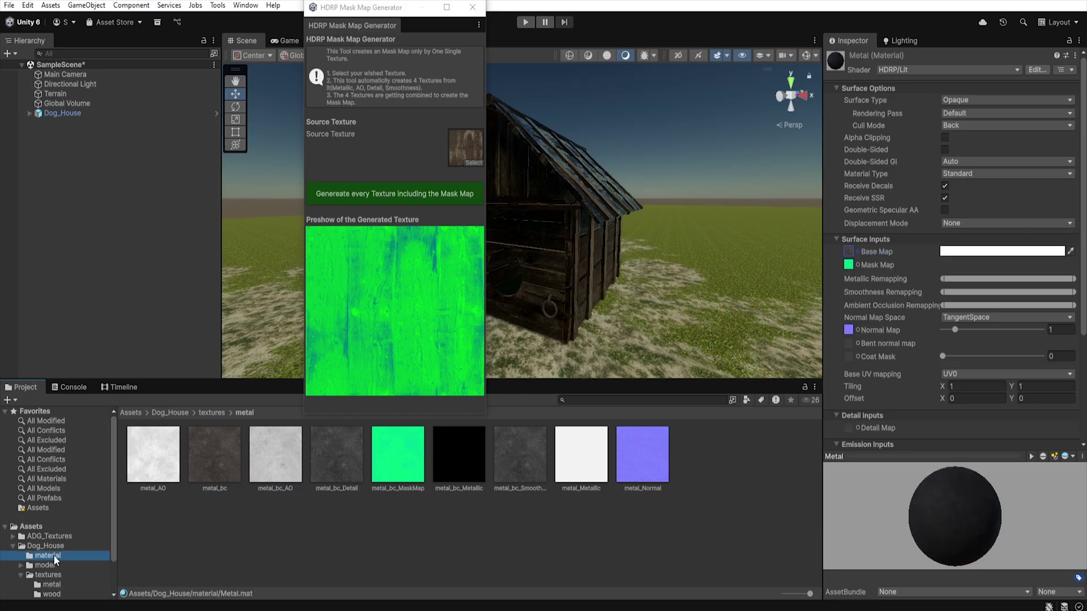
pyautogui.click(276, 453)
pyautogui.click(52, 594)
pyautogui.moveTo(337, 452); pyautogui.dragTo(847, 264)
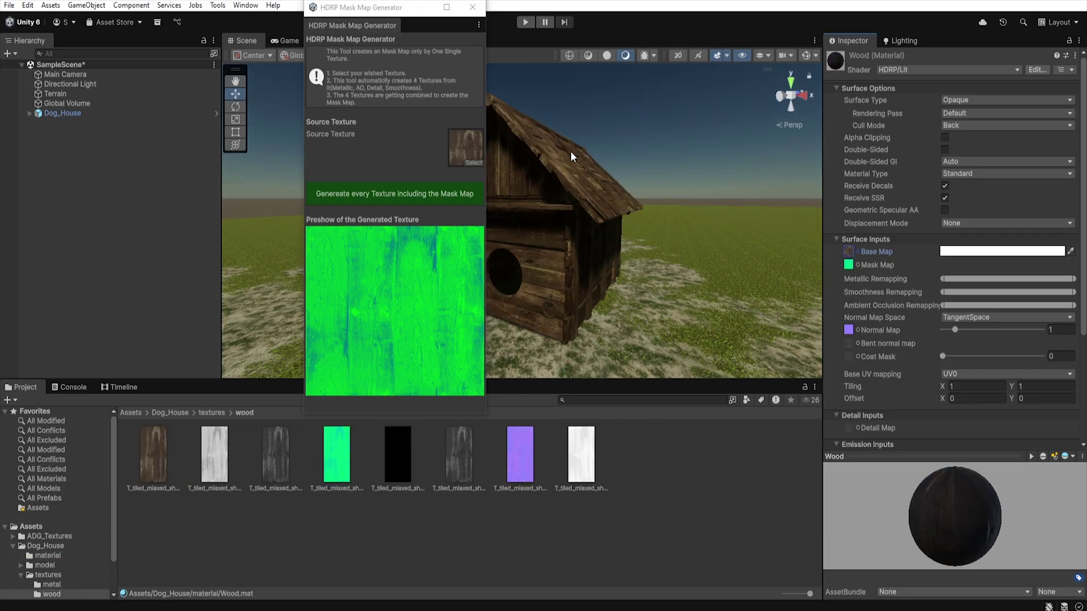
pyautogui.click(472, 7)
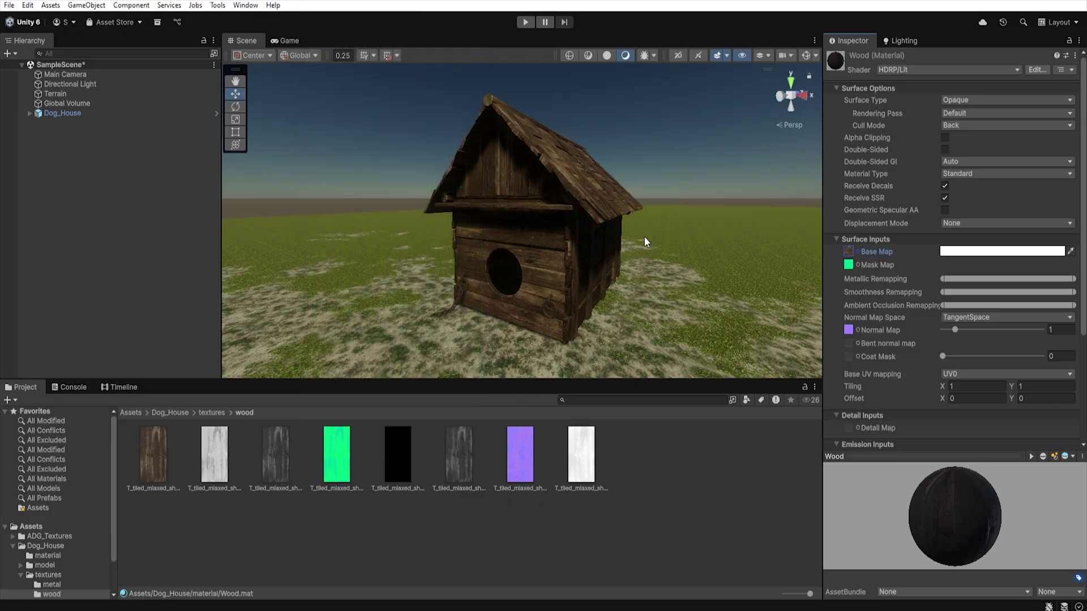
# Shrink the Project window icon size fully so the wood textures list by file name.
pyautogui.moveTo(810, 594); pyautogui.dragTo(784, 594)
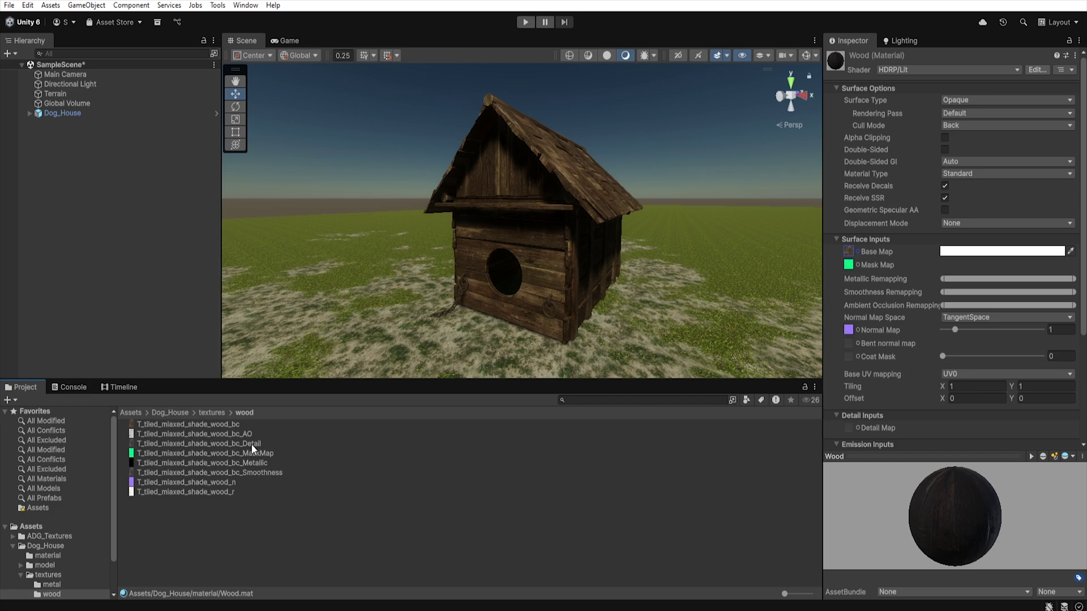